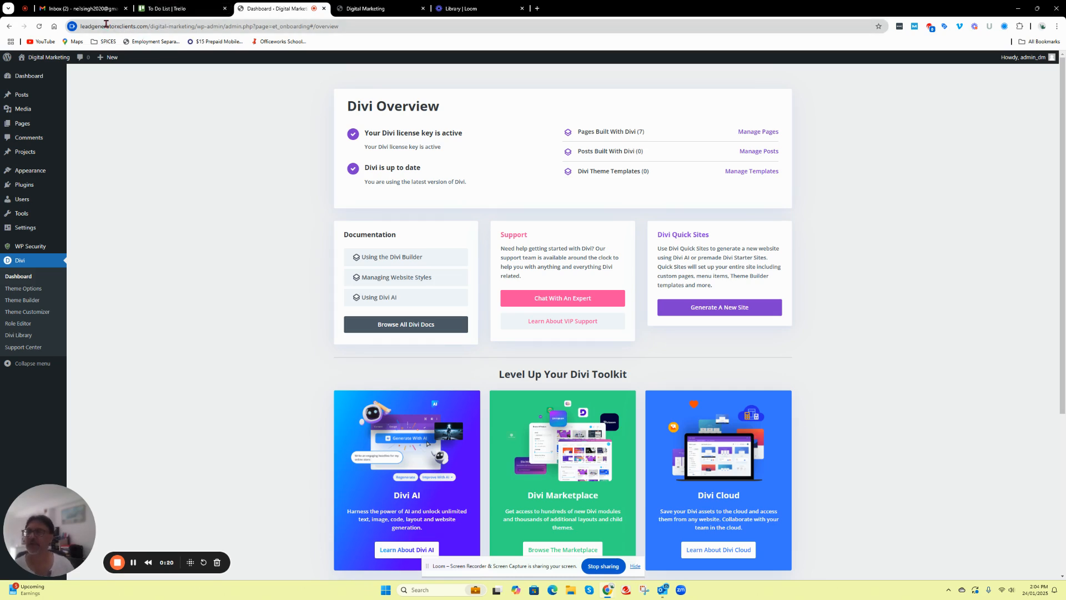
pyautogui.click(81, 25)
pyautogui.moveTo(81, 26); pyautogui.dragTo(243, 32)
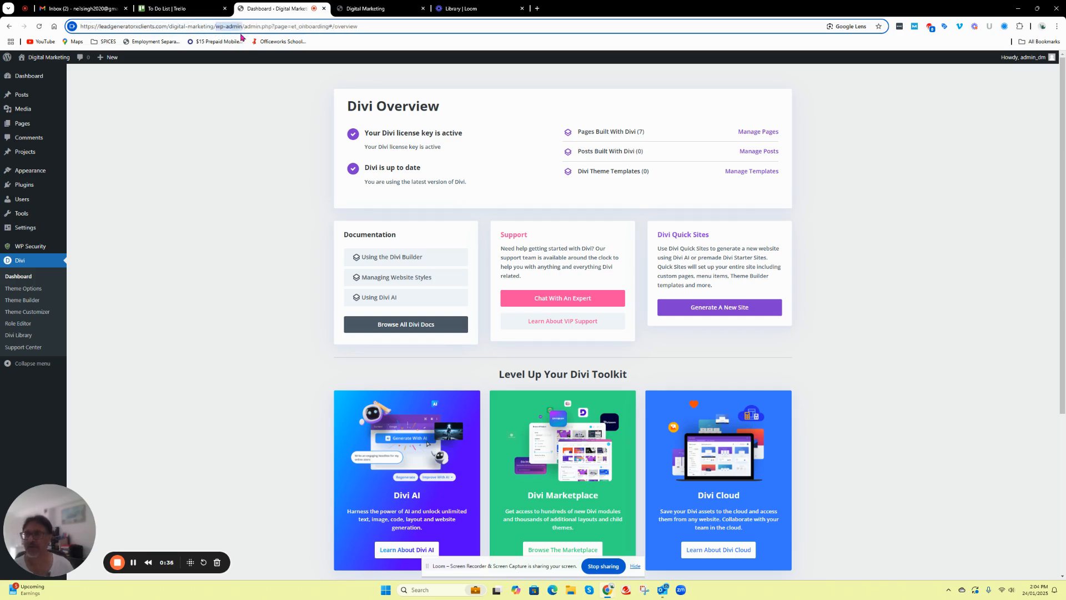
pyautogui.click(233, 128)
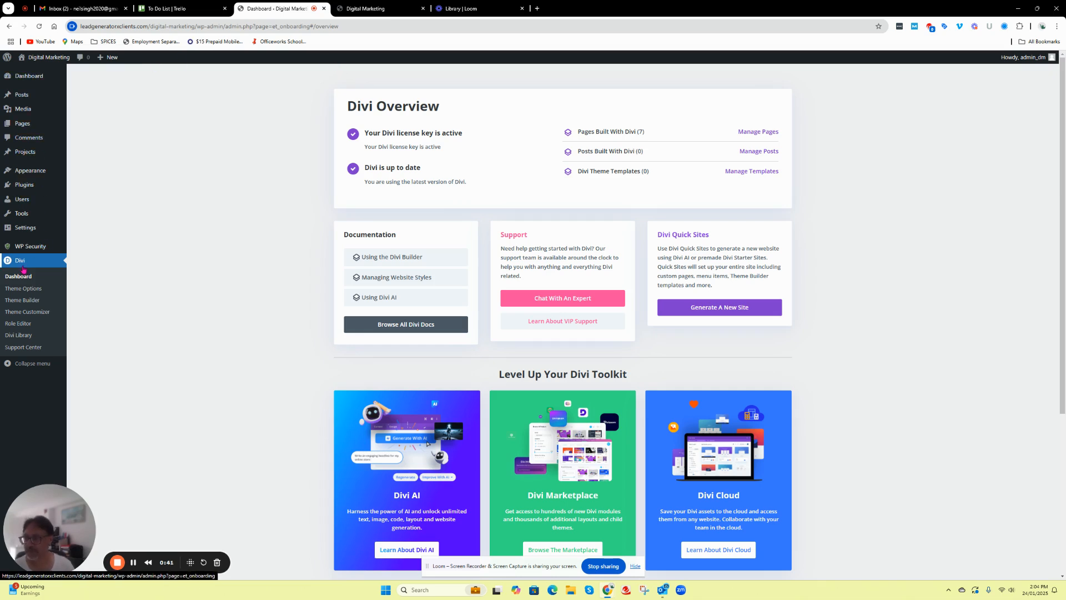
# - Start an AI-generated Divi Quick Site named Rocket Digital Marketing with the slogan "Let Us Help You Increase Sales"
pyautogui.click(720, 311)
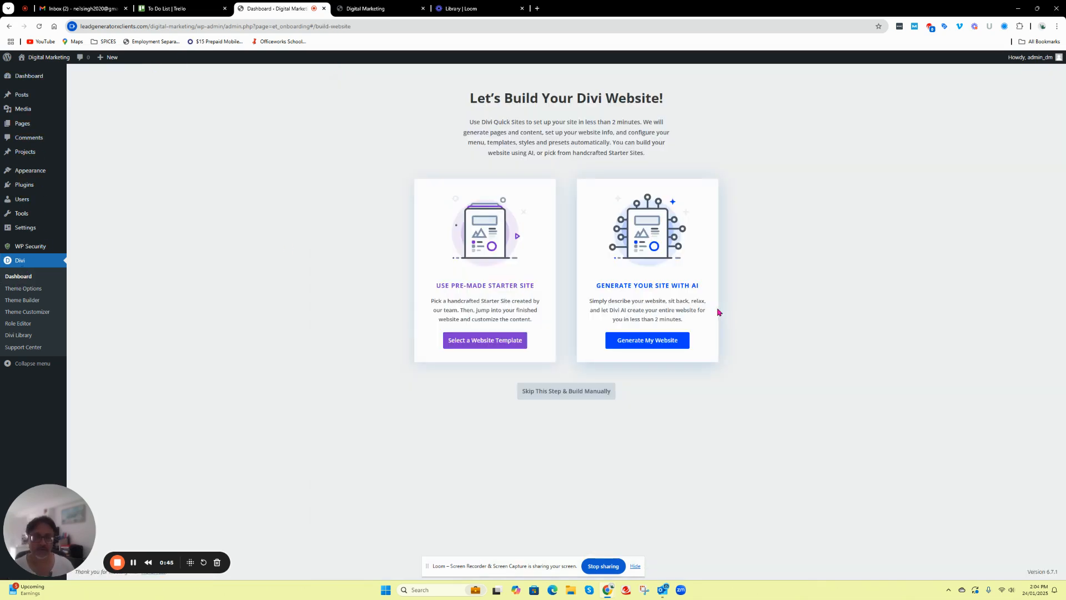
pyautogui.click(639, 343)
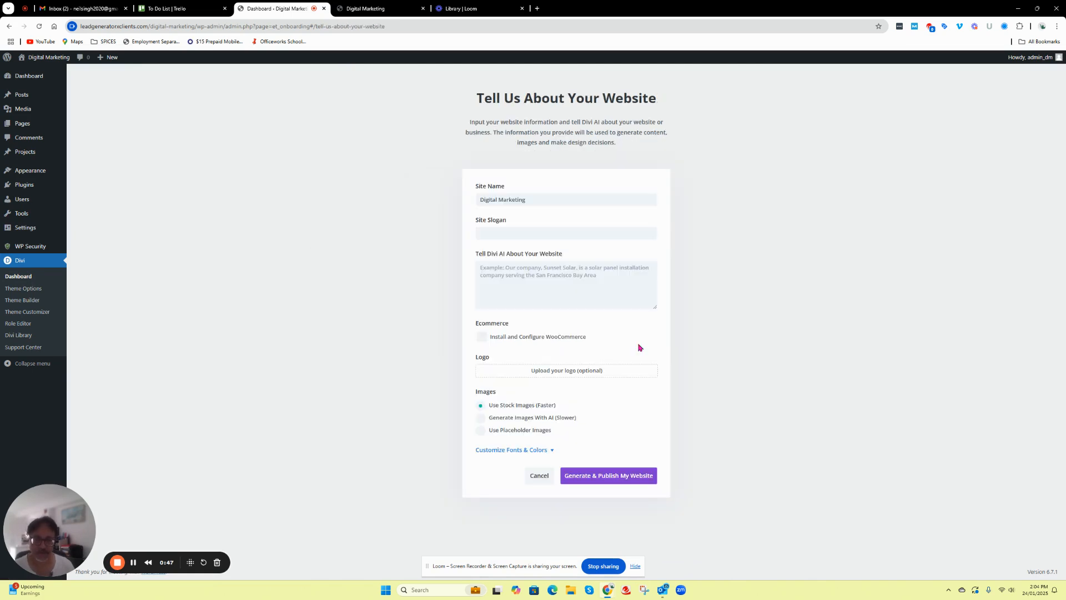
pyautogui.click(540, 202)
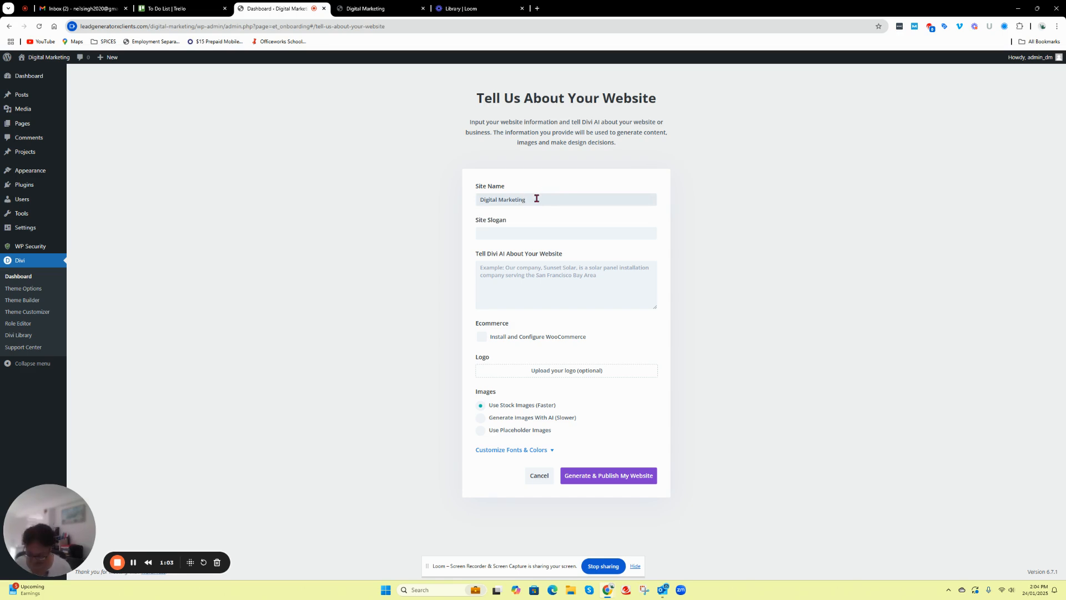
pyautogui.click(481, 200)
pyautogui.write('Locke')
pyautogui.write('t')
pyautogui.click(515, 272)
pyautogui.click(504, 236)
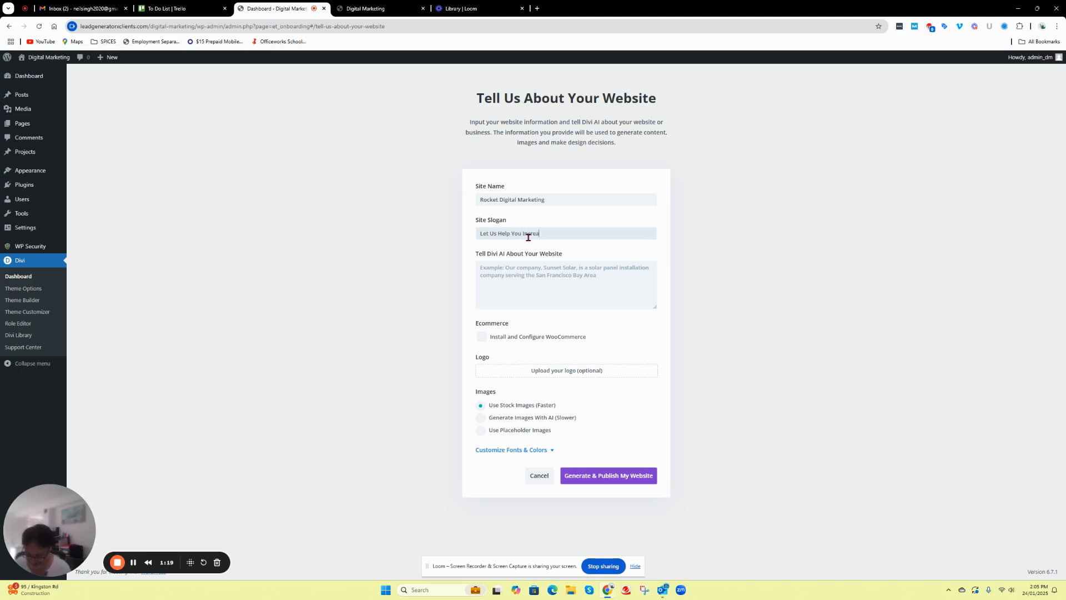
# - Describe the website for Divi AI as one for a digital marketing agency covering AI chatbots, SEO and Facebook Ads
pyautogui.click(514, 278)
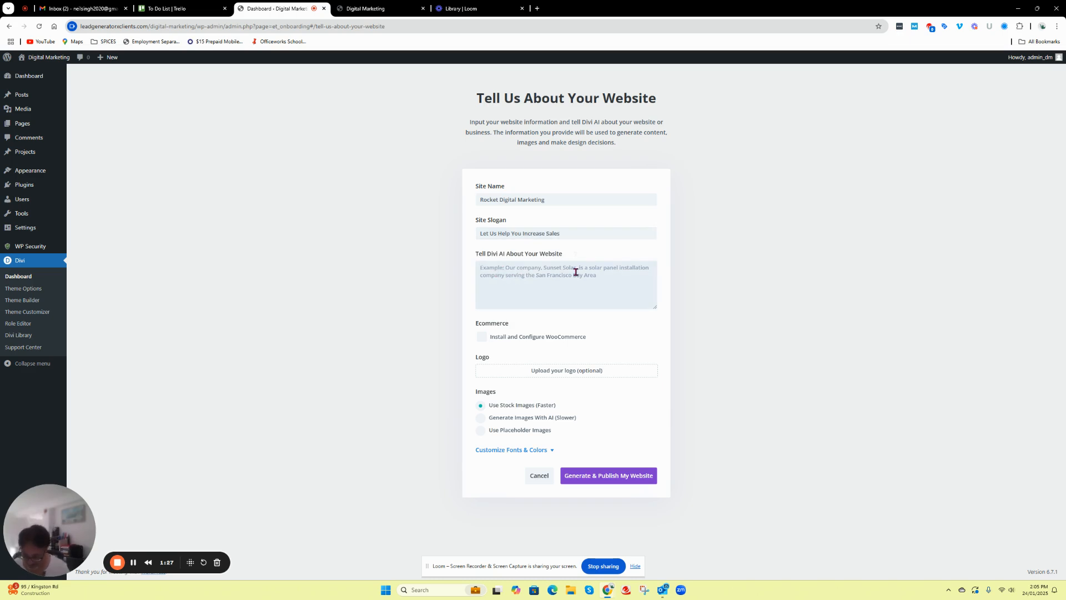
pyautogui.write('Create a website')
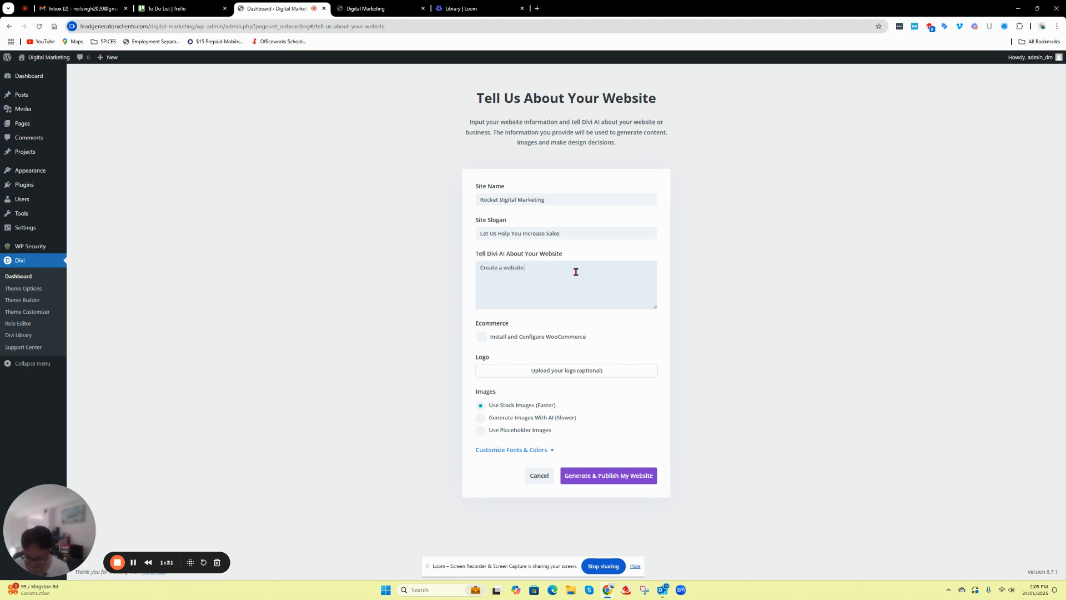
pyautogui.write(' for a digital mar')
pyautogui.write('keting agency that specizes')
pyautogui.press('BackSpace')
pyautogui.write(', SEO and Facebook Ads')
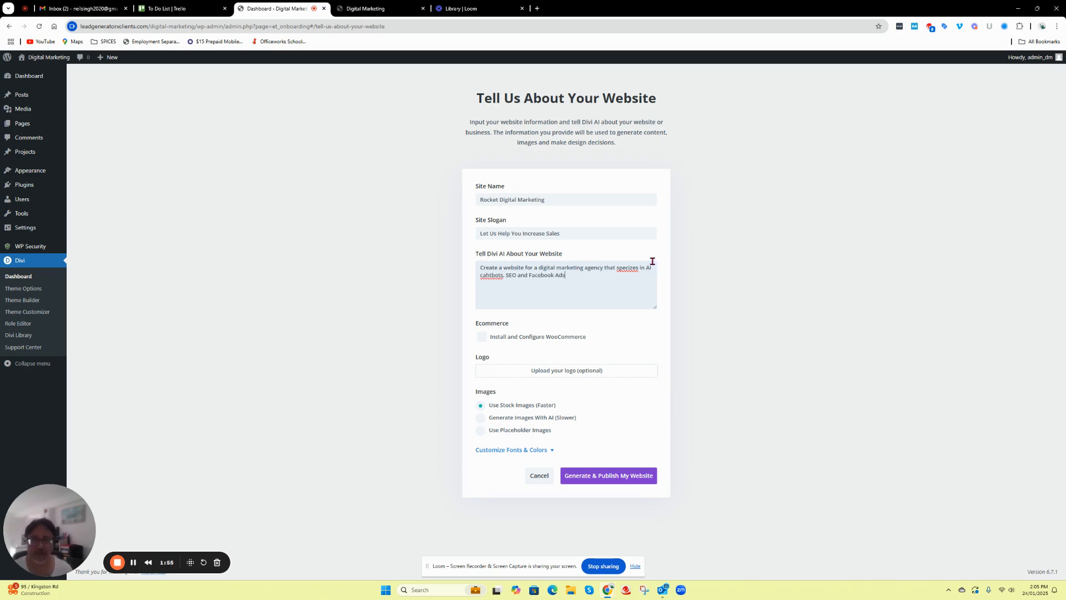
# - Correct the misspelled words in the website description to "specializes" and "chatbots"
pyautogui.rightClick(629, 270)
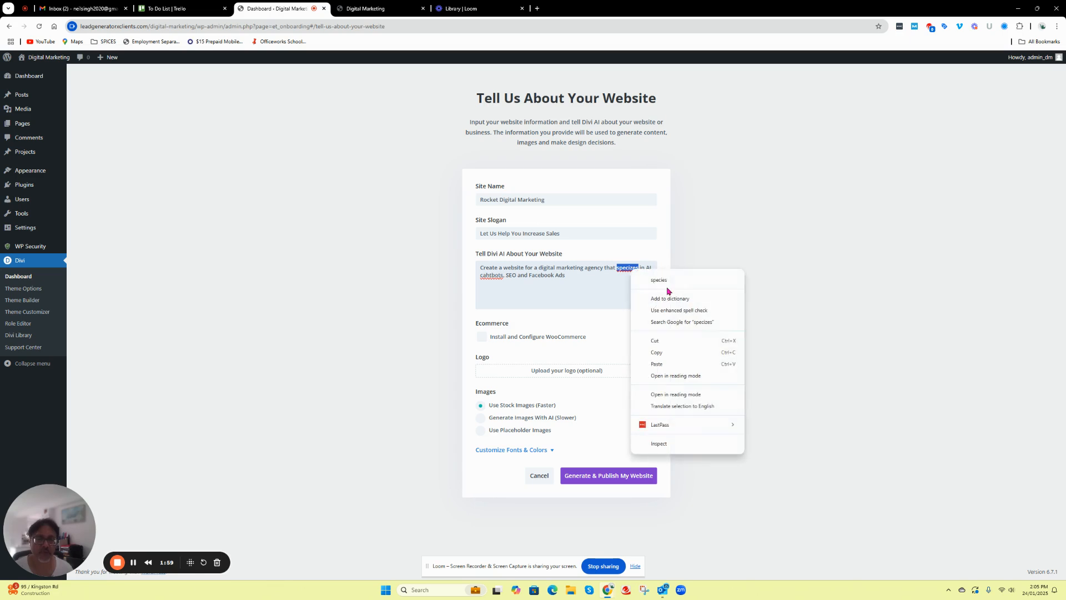
pyautogui.click(645, 280)
pyautogui.moveTo(621, 267); pyautogui.dragTo(638, 264)
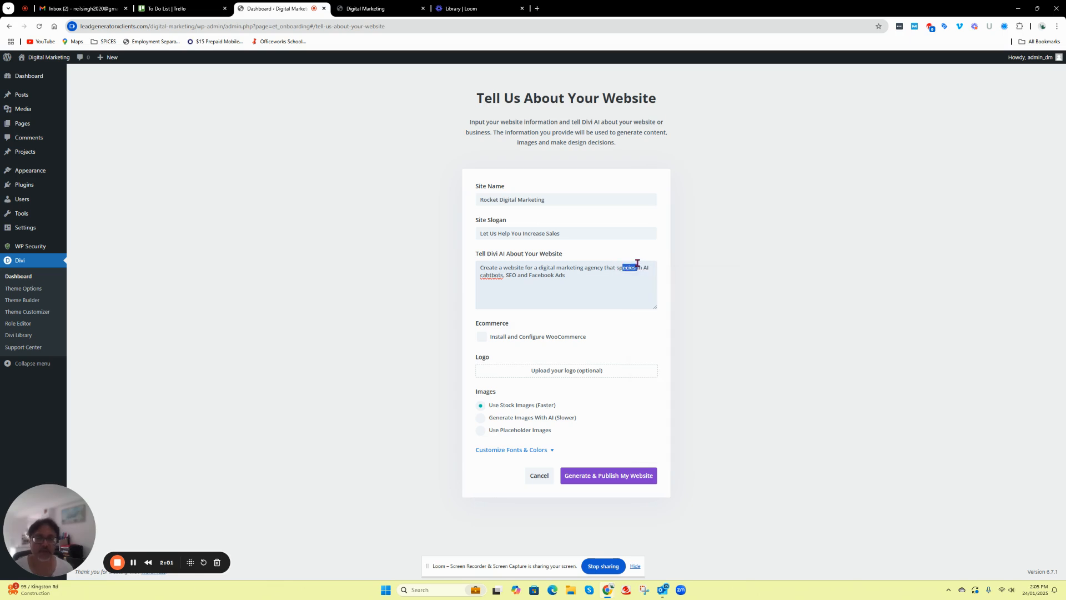
pyautogui.press('BackSpace')
pyautogui.write('cialises in')
pyautogui.rightClick(633, 268)
pyautogui.click(656, 285)
pyautogui.rightClick(498, 276)
pyautogui.click(517, 284)
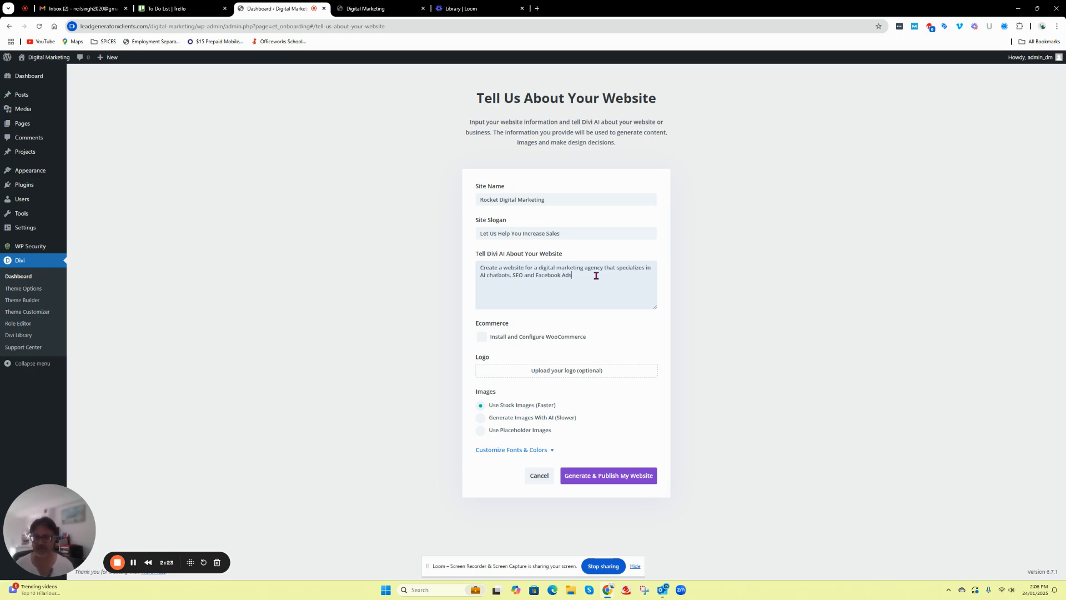
# - Expand the font and color customization options and set the body font to Montserrat
pyautogui.click(481, 342)
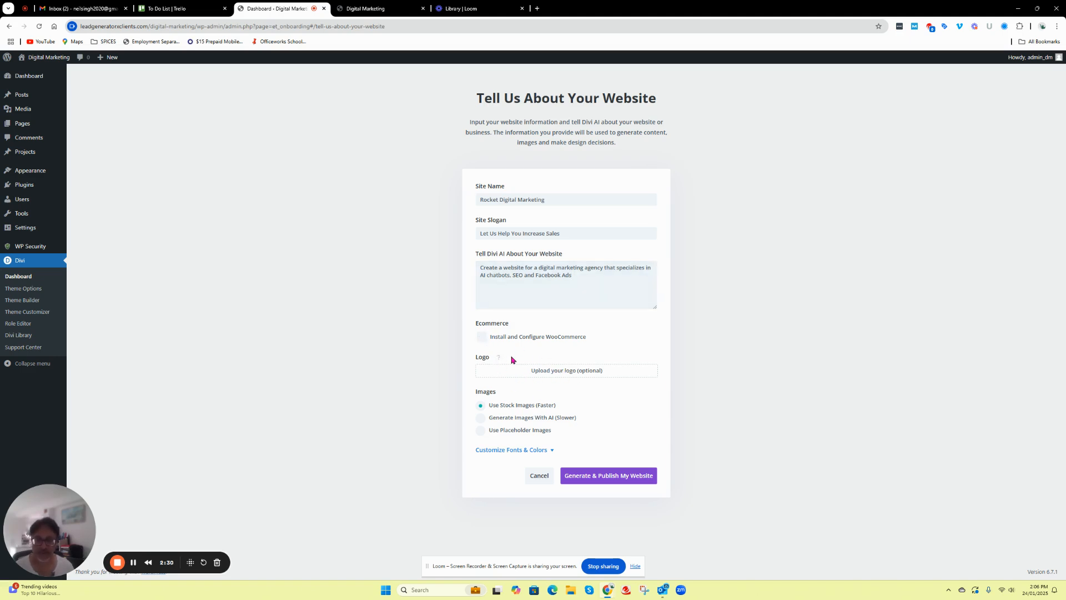
pyautogui.click(526, 451)
pyautogui.scroll(-2, 569, 433)
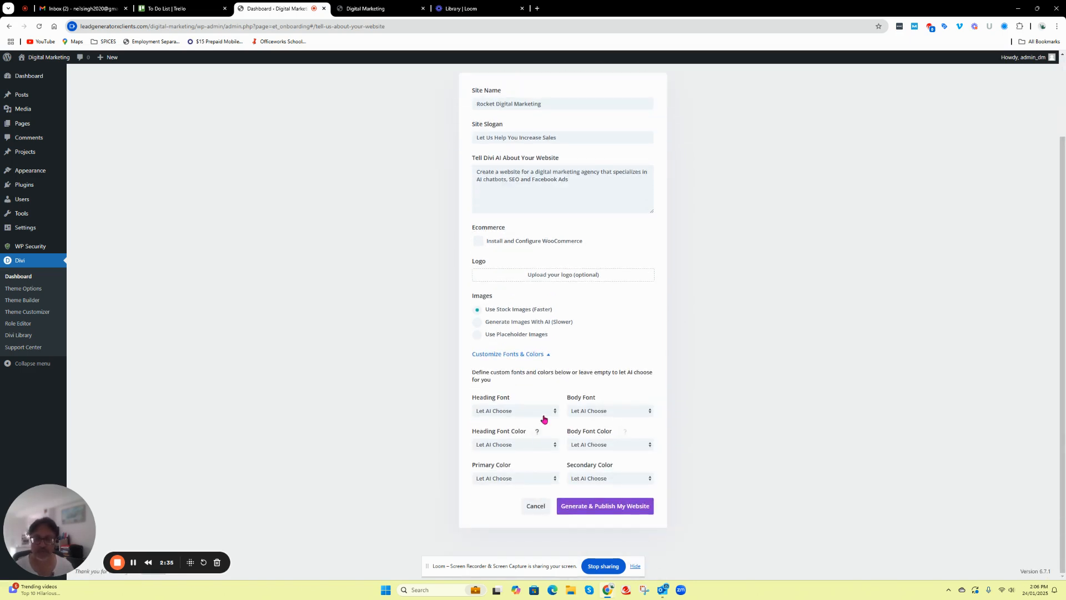
pyautogui.click(600, 411)
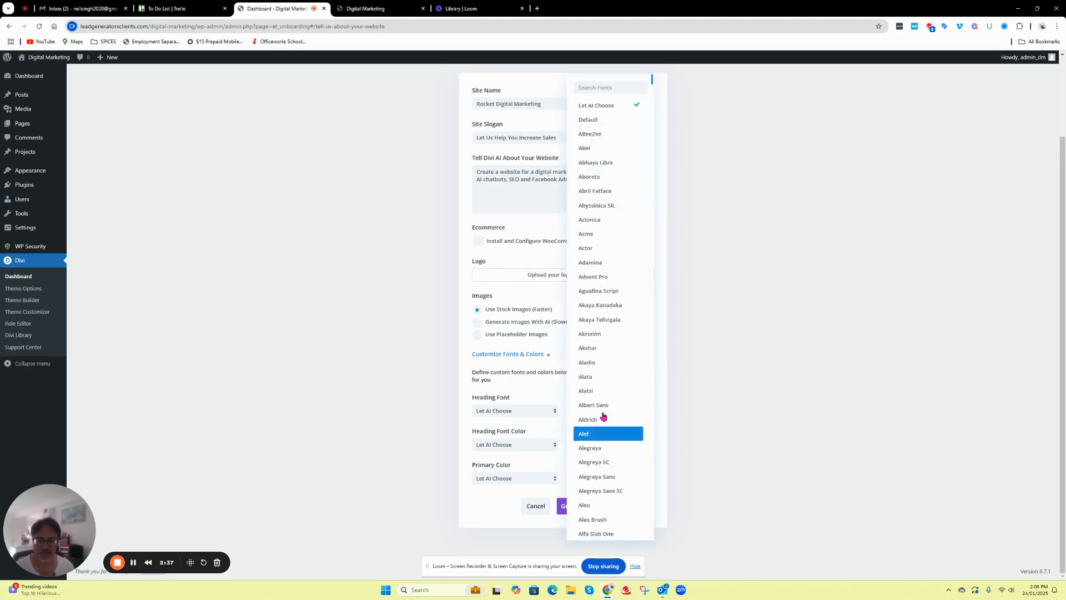
pyautogui.click(609, 88)
pyautogui.write('mont')
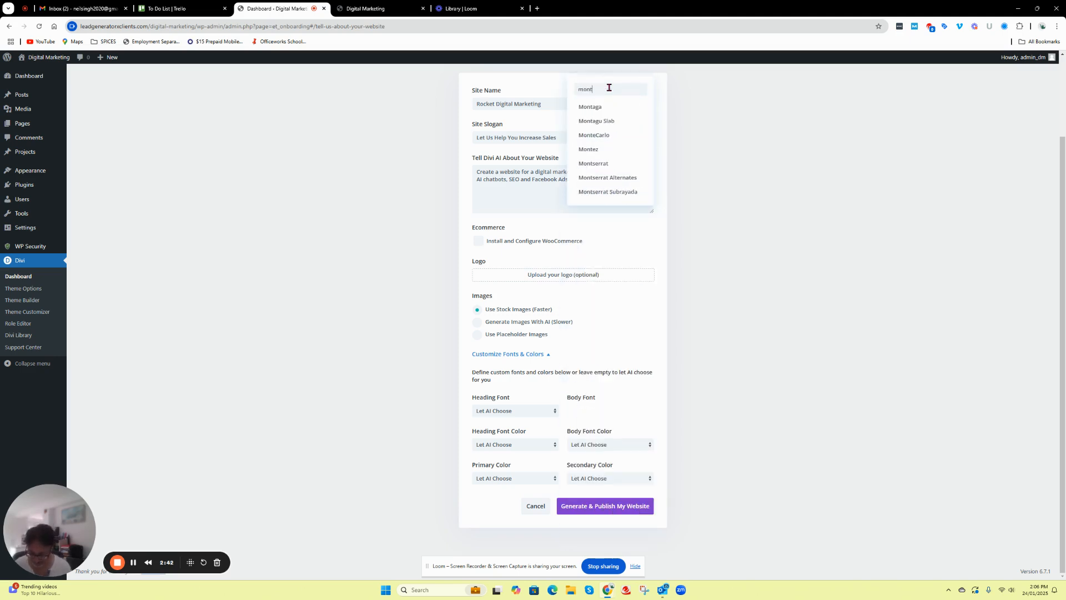
pyautogui.click(597, 164)
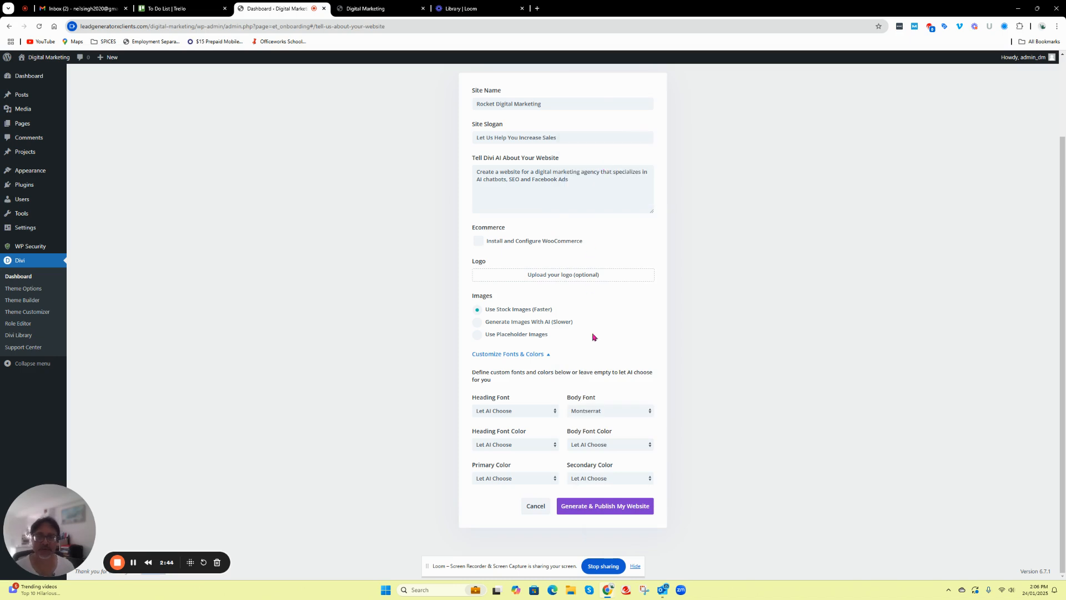
# - Set the heading font to Poppins
pyautogui.click(516, 414)
pyautogui.click(510, 89)
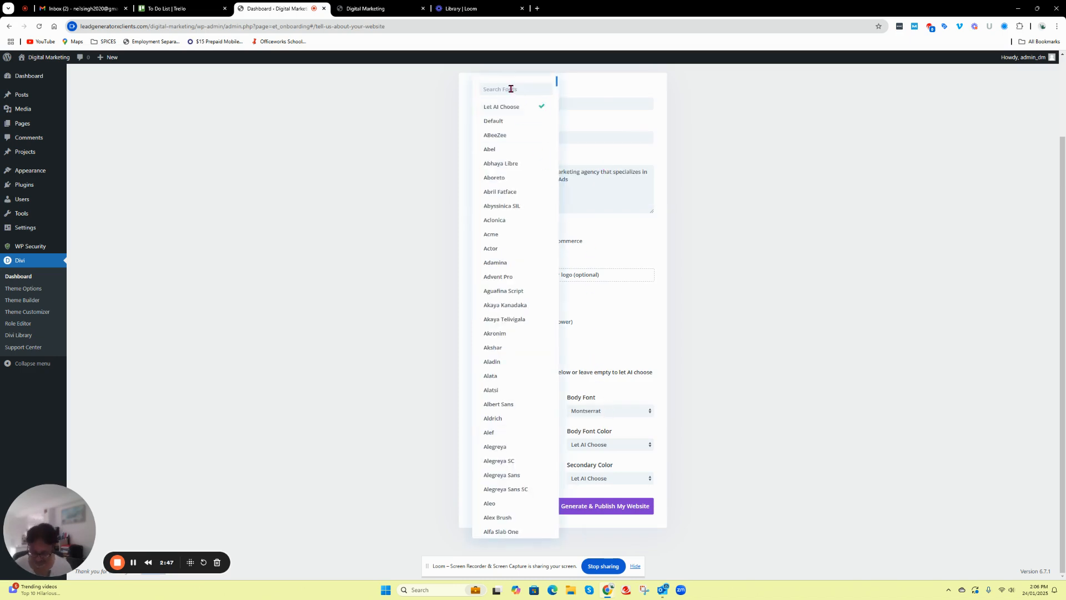
pyautogui.write('popp')
pyautogui.click(494, 106)
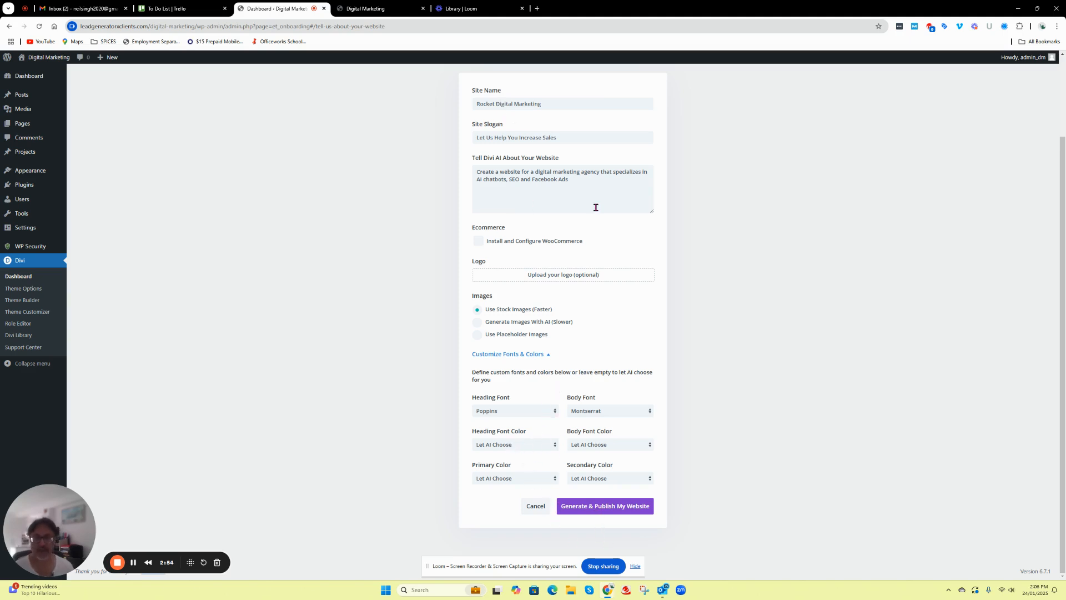
pyautogui.scroll(2, 627, 256)
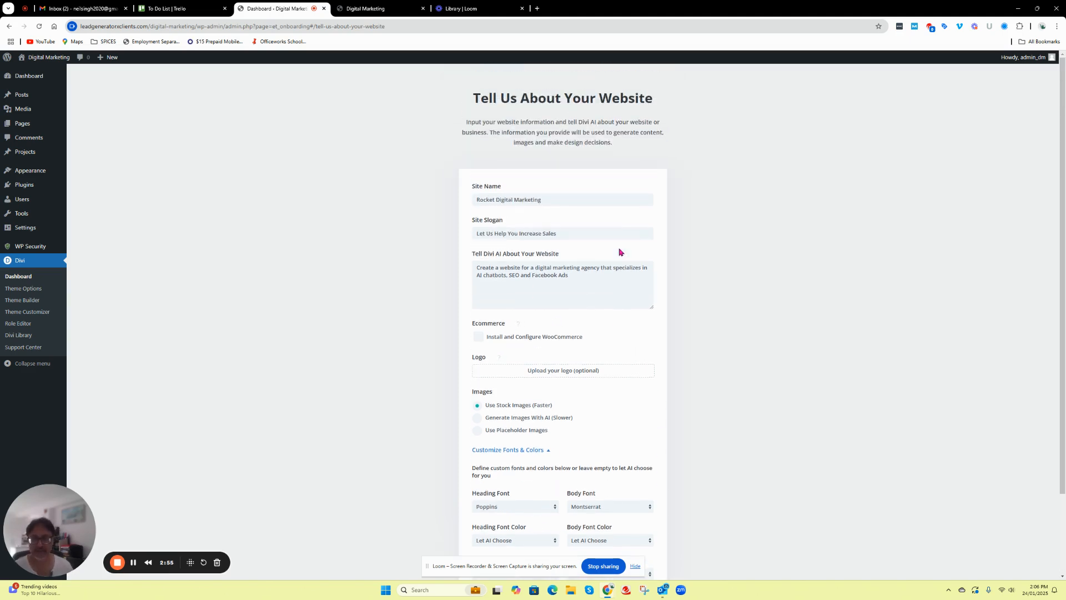
# - Switch to the published Digital Marketing site and look through its home page
pyautogui.click(389, 9)
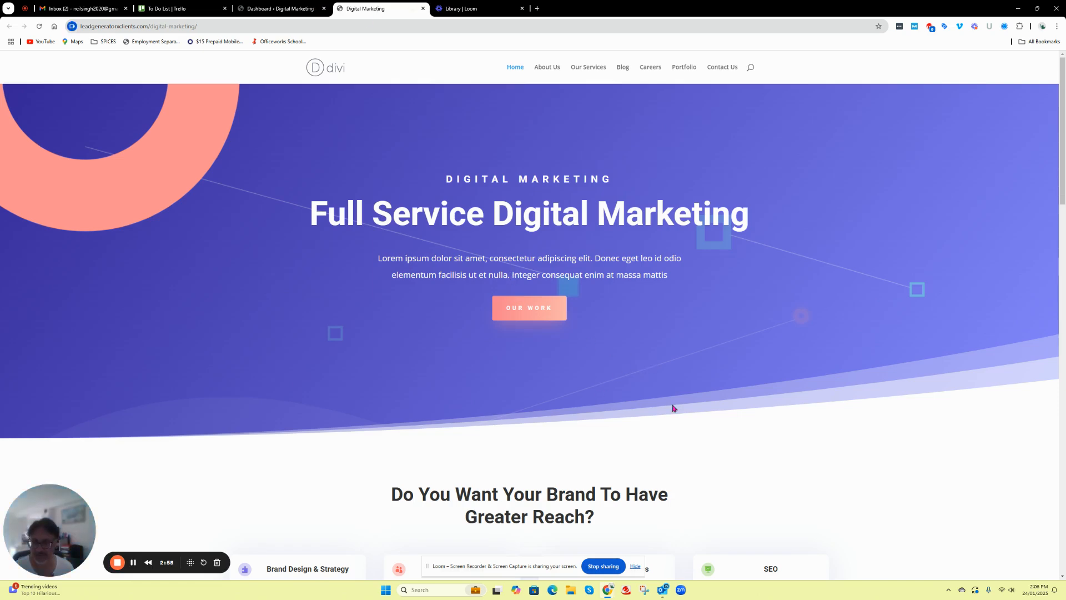
pyautogui.scroll(-8, 1064, 173)
pyautogui.moveTo(1062, 210); pyautogui.dragTo(1061, 387)
pyautogui.scroll(20, 533, 328)
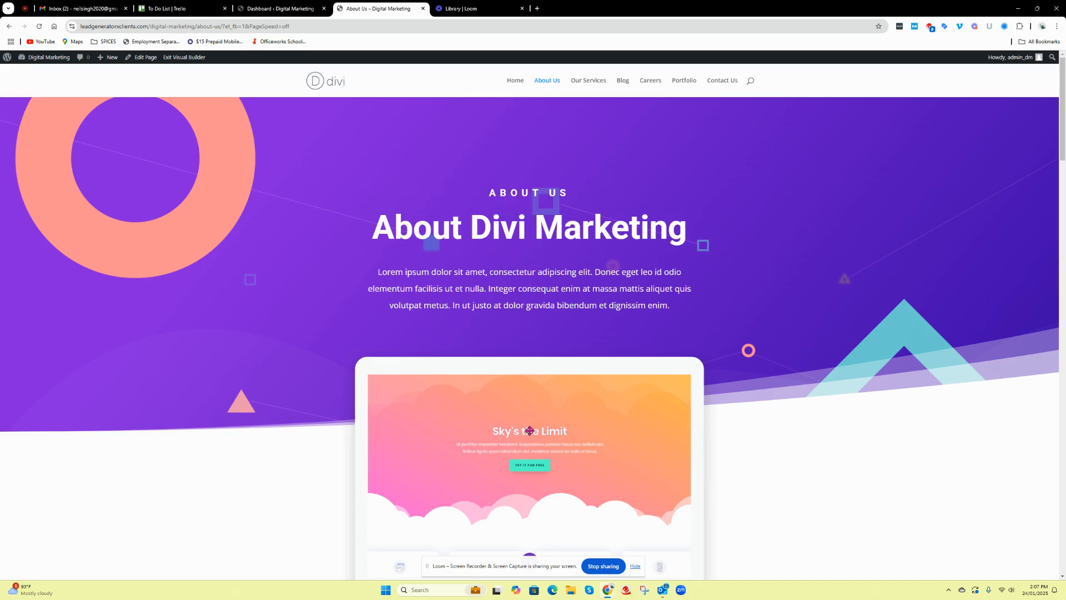
# - Start an AI-generated section above Our Awesome Team on the About Us page, with the description "create a section on seo services"
pyautogui.scroll(-10, 531, 369)
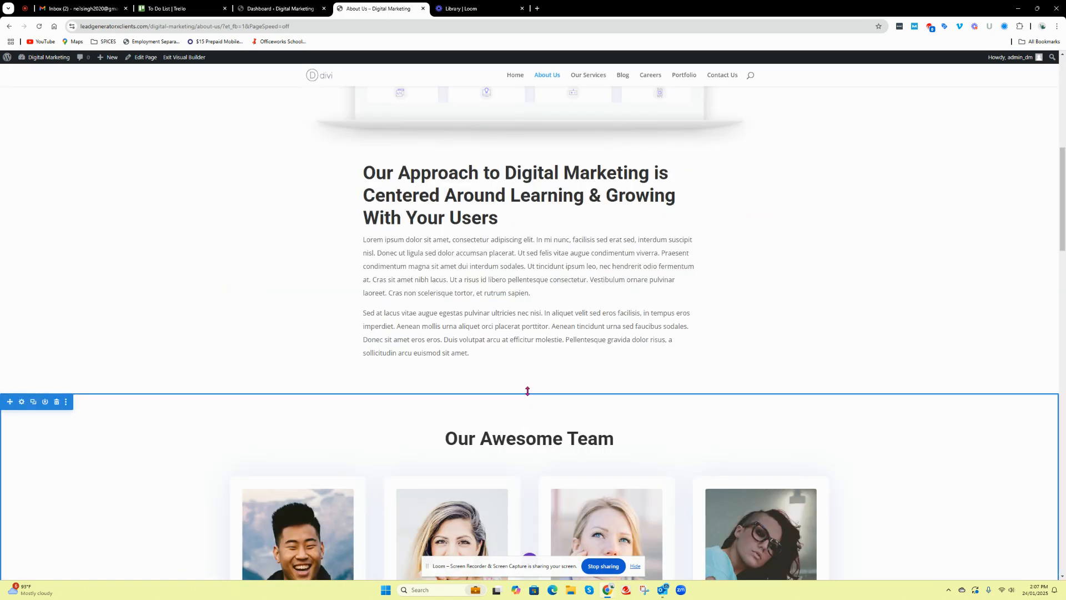
pyautogui.click(529, 393)
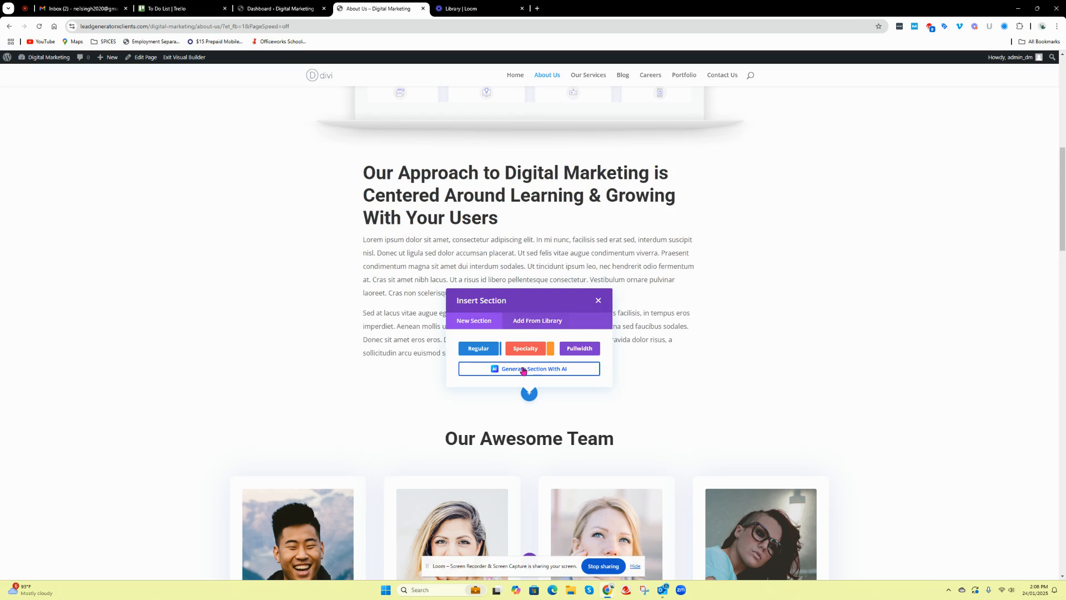
pyautogui.click(522, 370)
pyautogui.write('cretae a secrion')
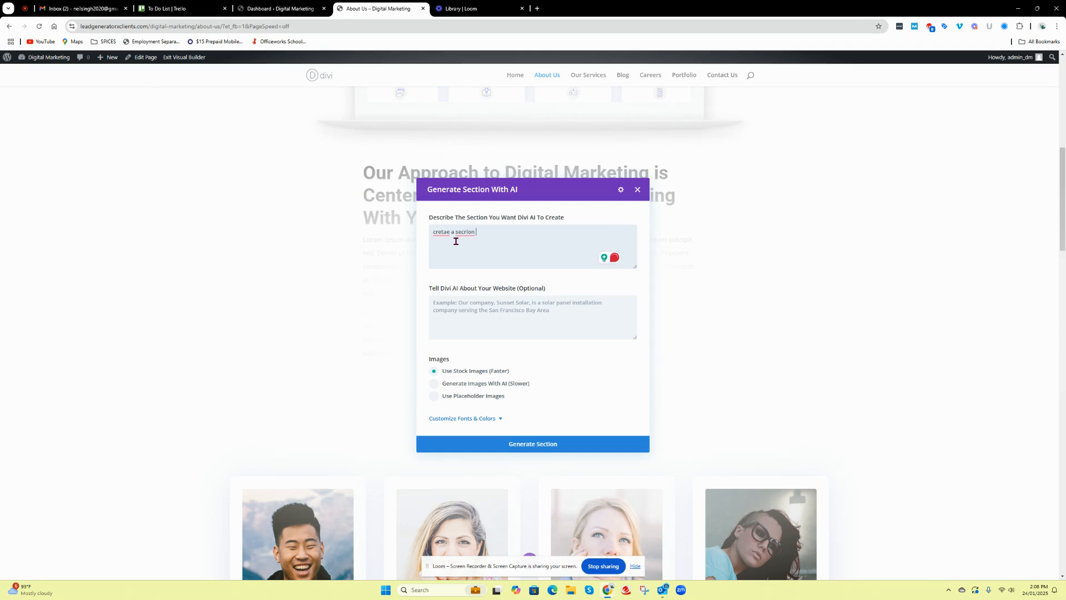
pyautogui.moveTo(441, 232)
pyautogui.click(443, 259)
pyautogui.click(469, 251)
pyautogui.write('on seo services')
# - Describe the website as "the business is a digital marketing agency", generate the section, and decline saving its fonts and colors
pyautogui.click(484, 310)
pyautogui.write('digital marketing agency')
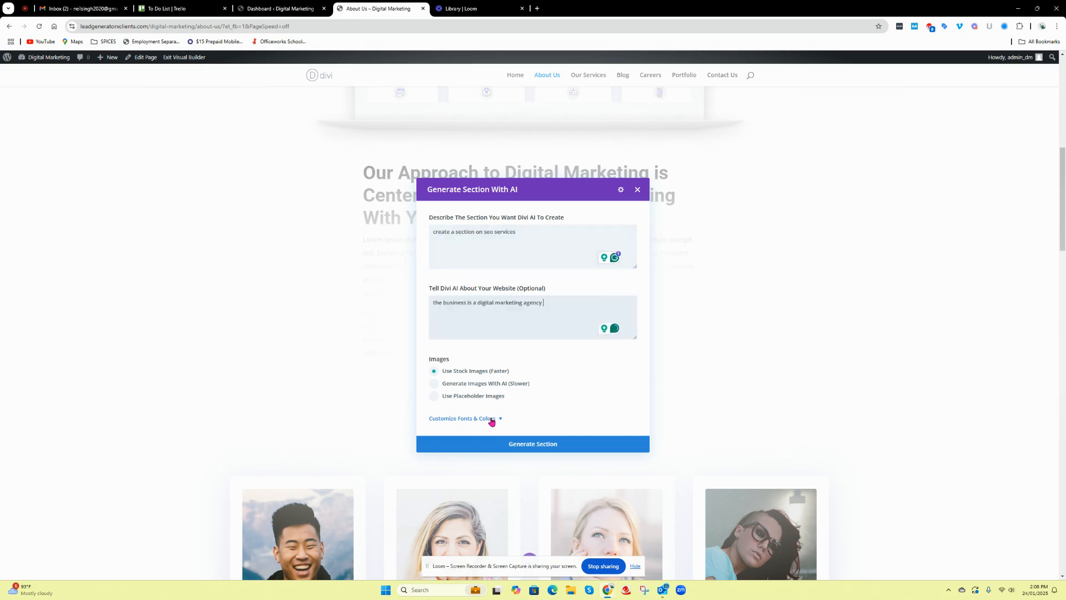
pyautogui.click(491, 418)
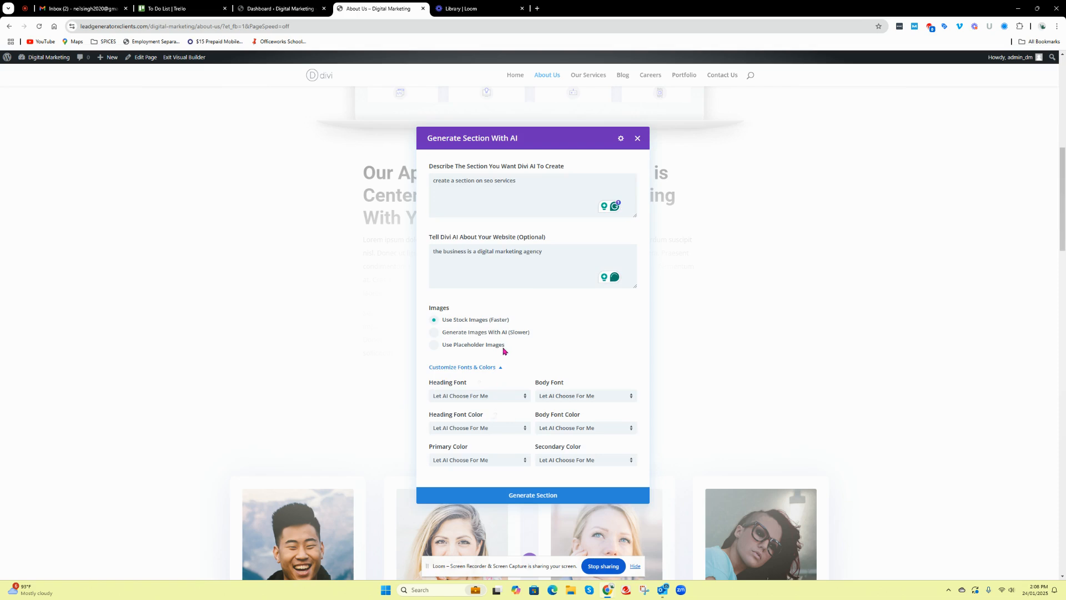
pyautogui.click(525, 496)
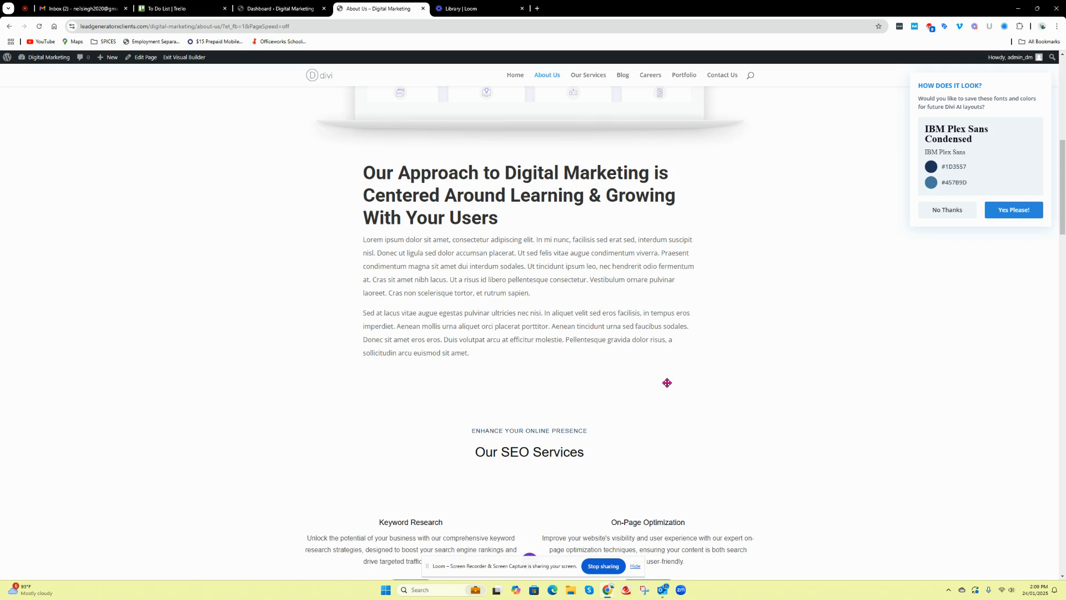
pyautogui.click(942, 201)
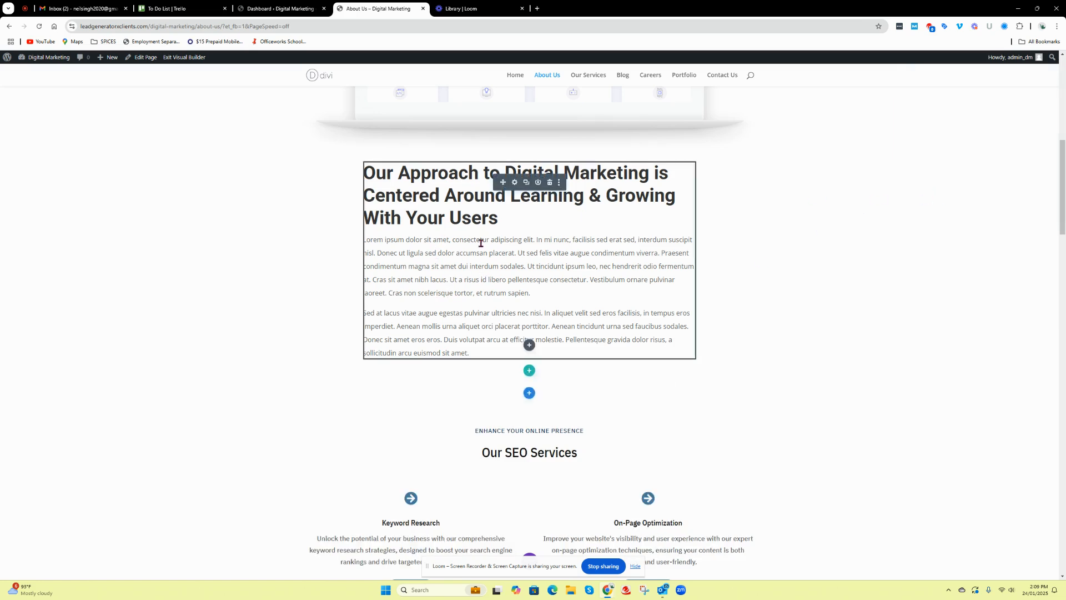
# - Examine the About Us page from its header through the approach text to the new SEO services section
pyautogui.scroll(8, 507, 255)
pyautogui.scroll(-8, 508, 271)
pyautogui.moveTo(376, 243); pyautogui.dragTo(559, 340)
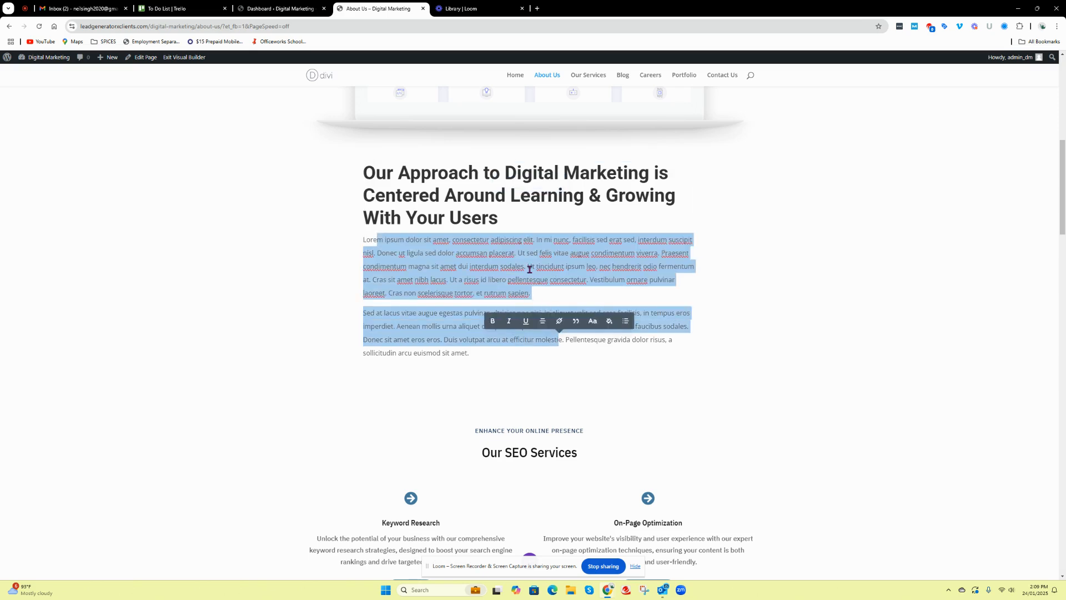
pyautogui.click(530, 240)
pyautogui.scroll(8, 502, 248)
pyautogui.scroll(-8, 507, 312)
pyautogui.scroll(8, 508, 308)
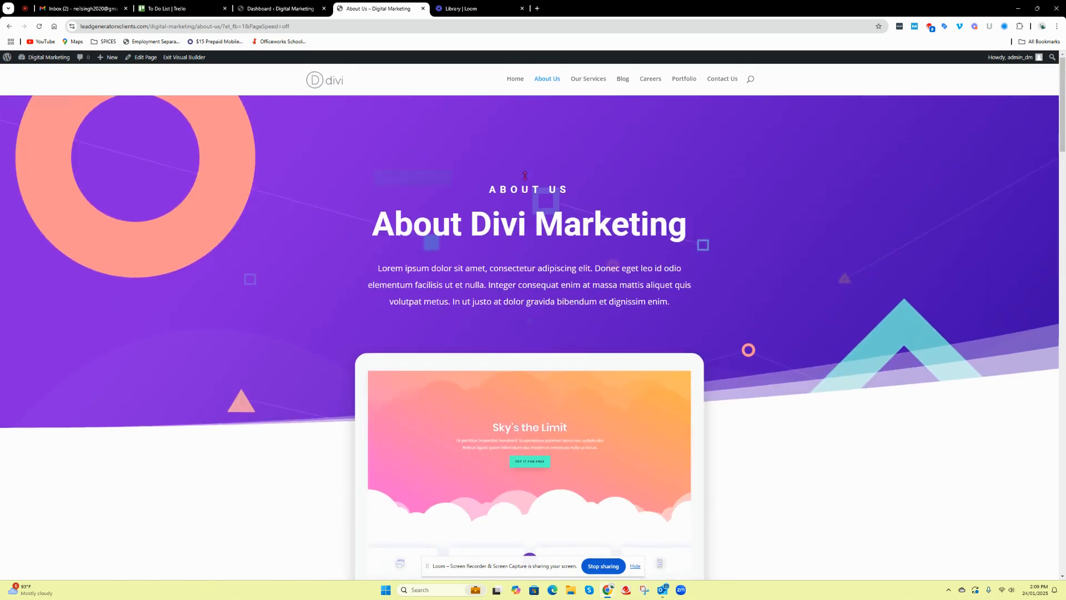
pyautogui.scroll(-8, 551, 431)
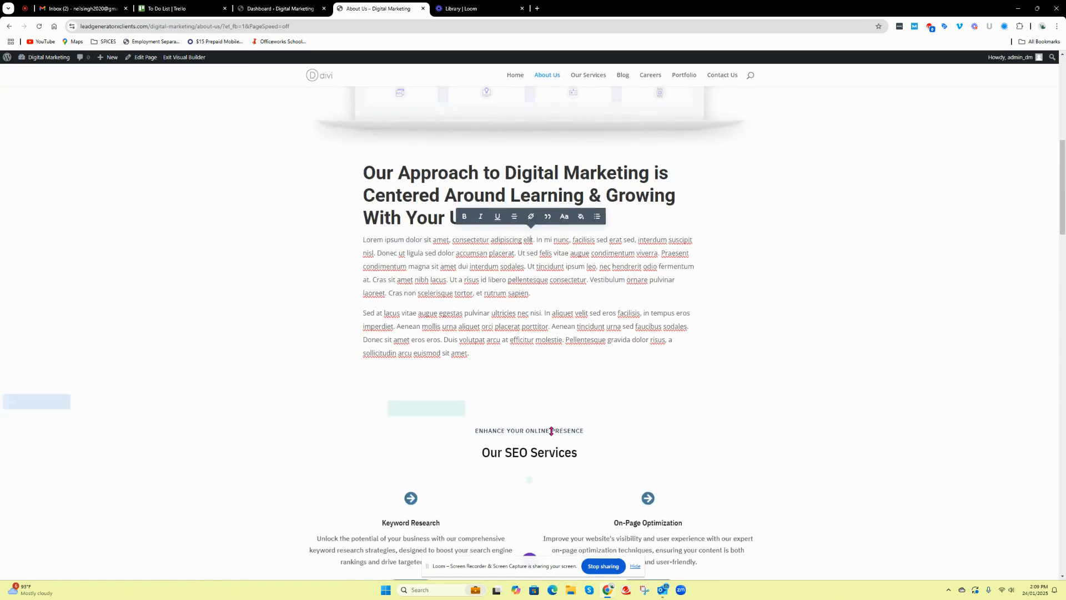
pyautogui.scroll(5, 551, 431)
# - Return to the Divi AI website setup form in the site's admin dashboard
pyautogui.click(264, 9)
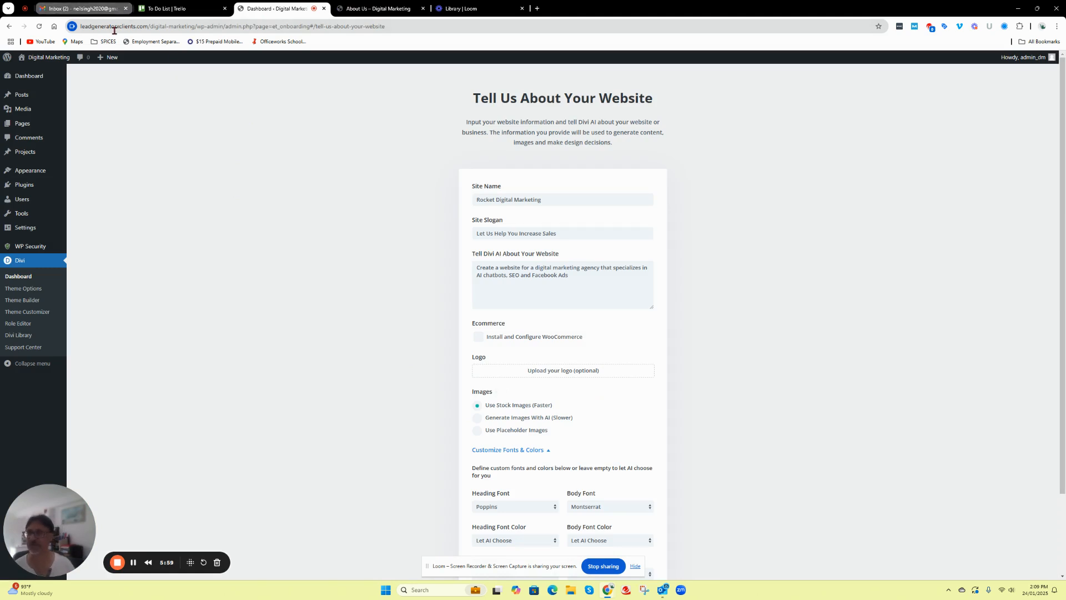
pyautogui.moveTo(107, 26); pyautogui.dragTo(224, 28)
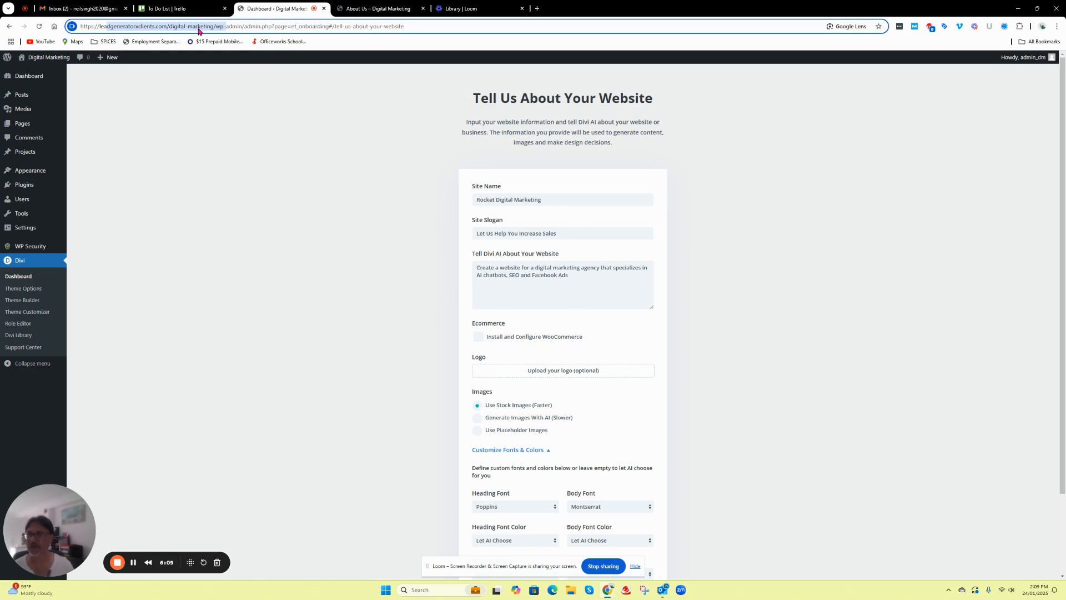
pyautogui.click(207, 120)
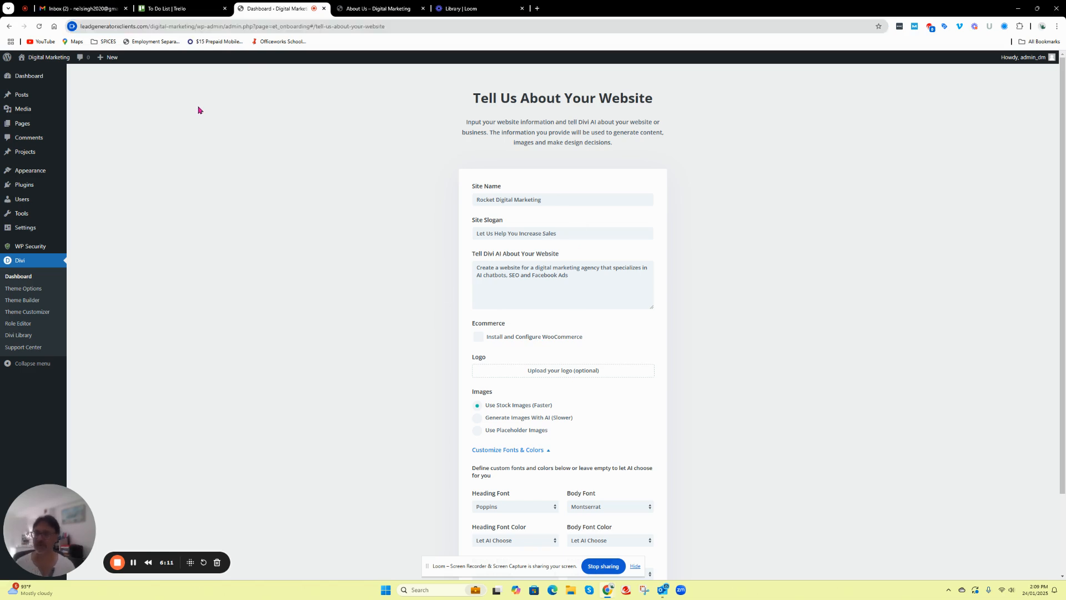